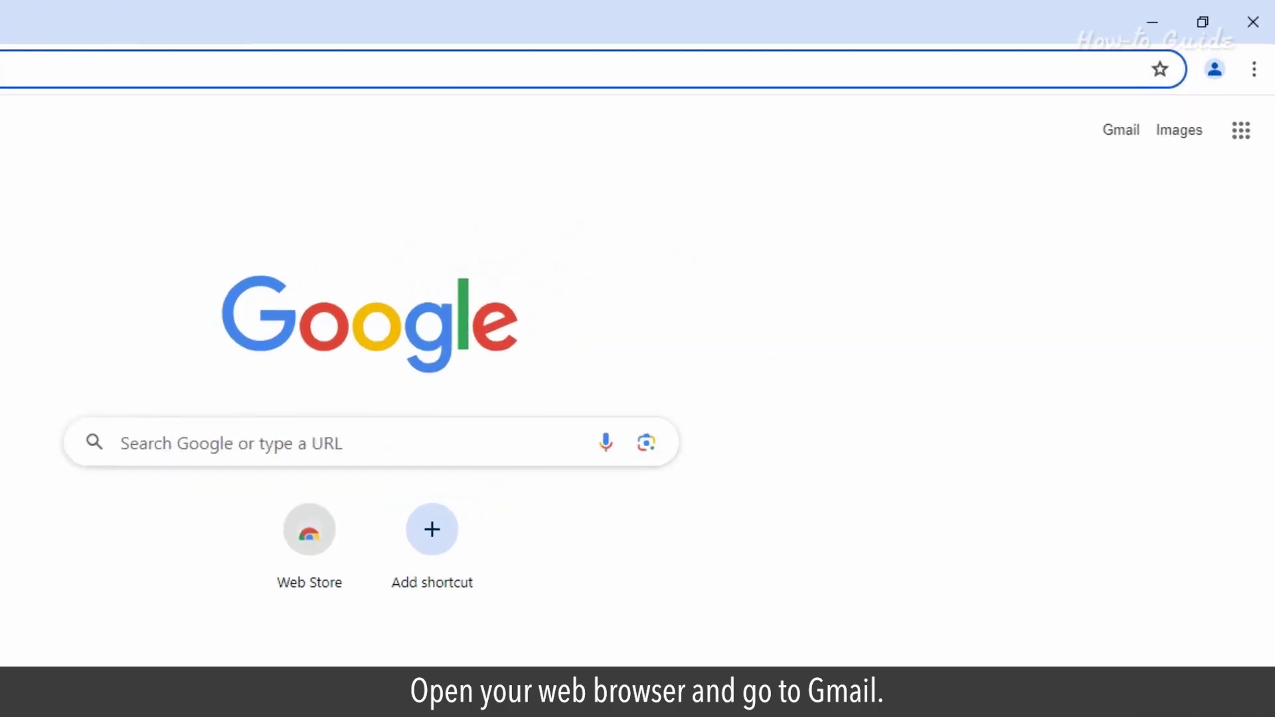
# Start a new Gmail message and attach sunset.jpg from the file picker
pyautogui.click(1156, 93)
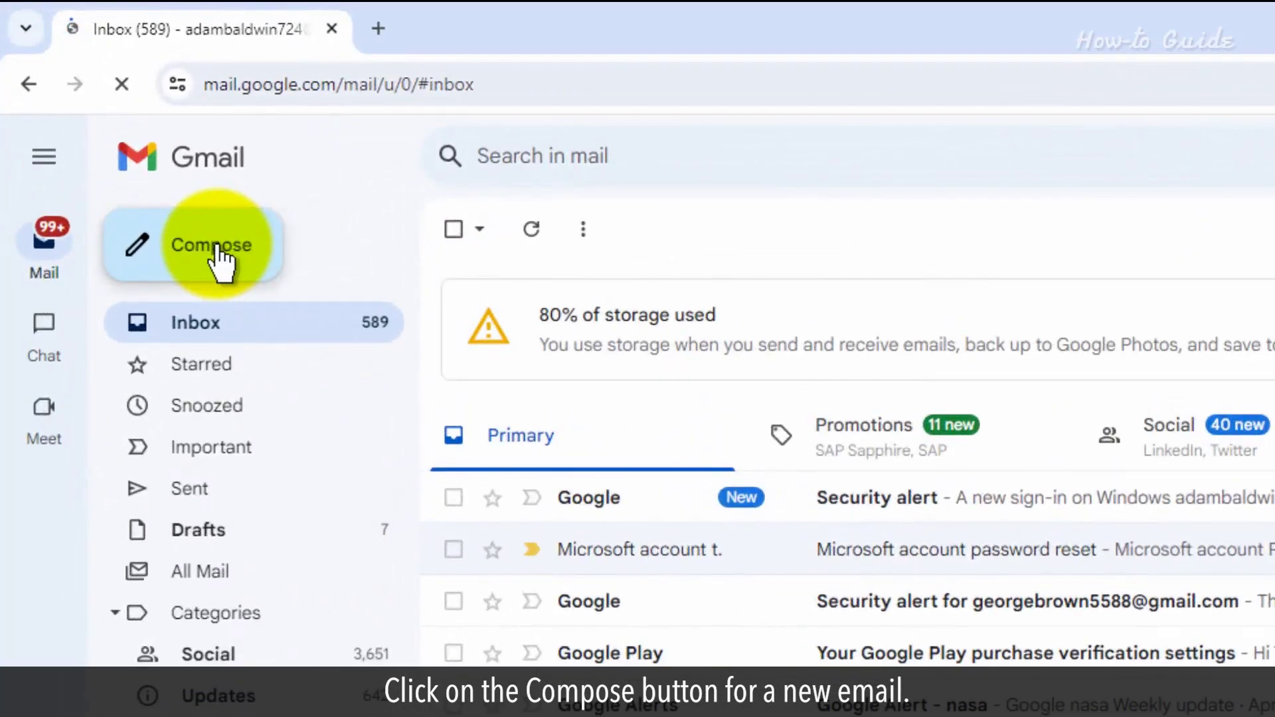
pyautogui.click(213, 249)
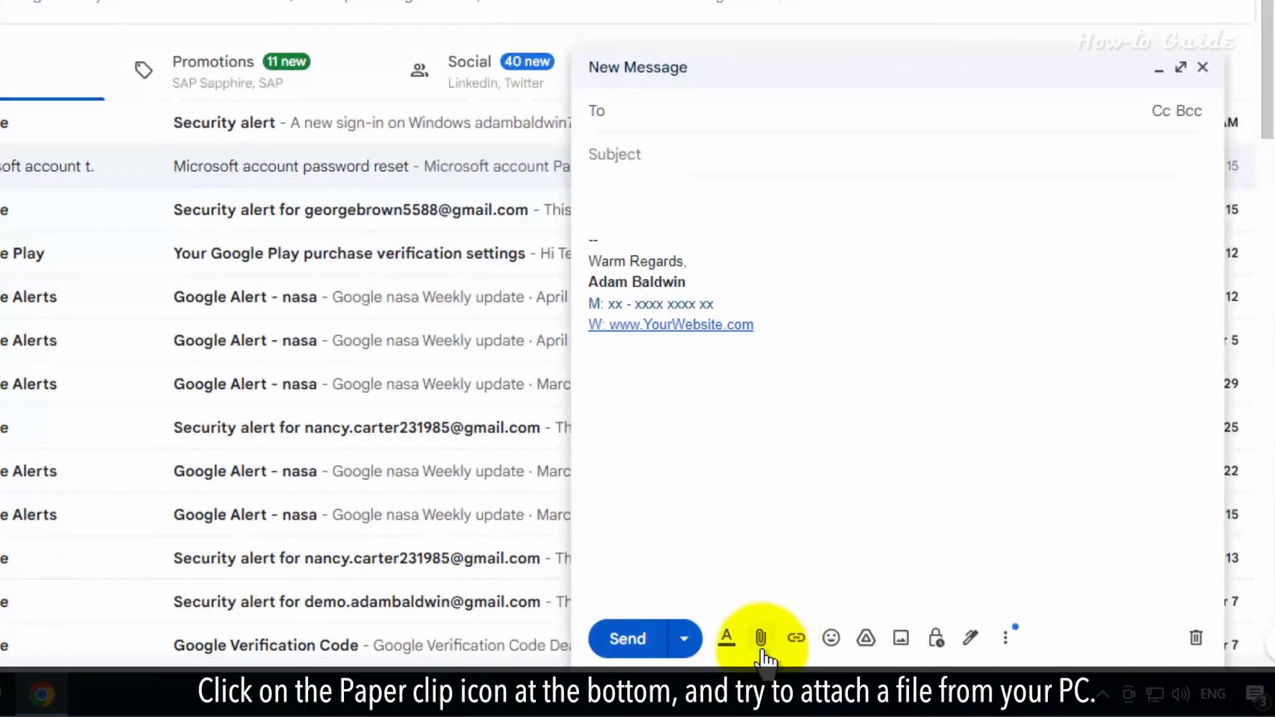
pyautogui.click(760, 638)
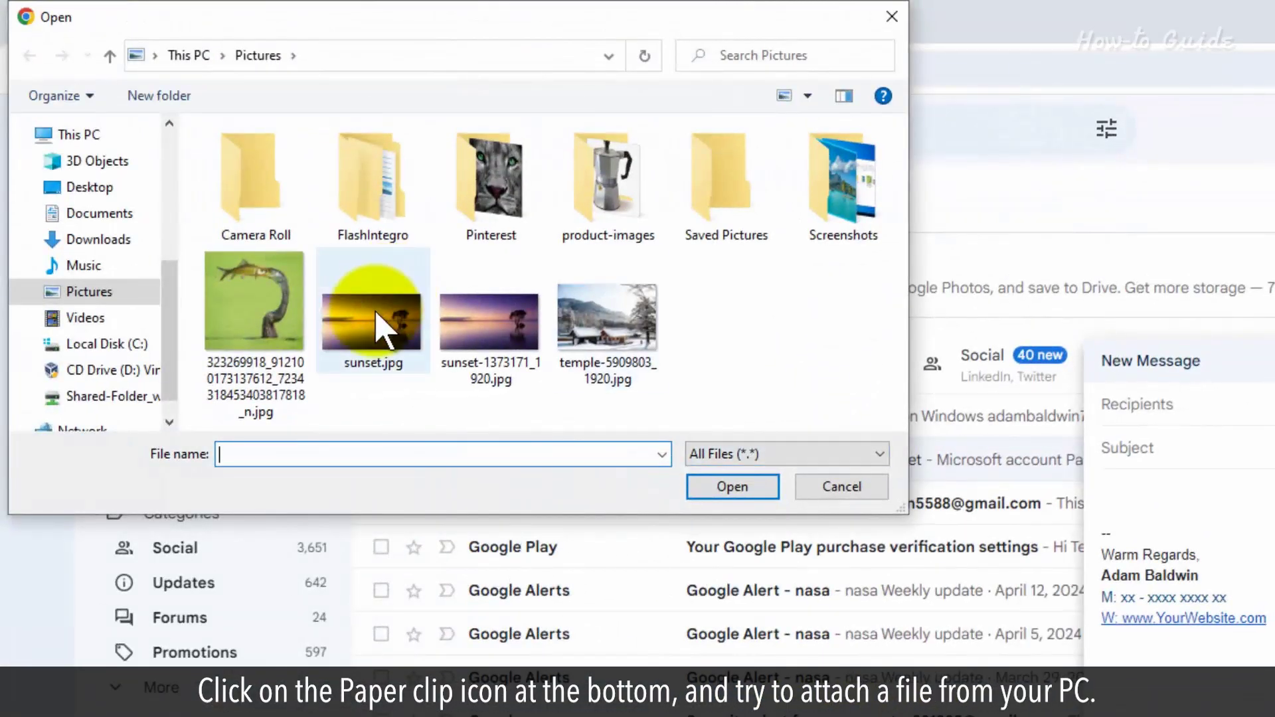
pyautogui.click(382, 326)
pyautogui.click(733, 486)
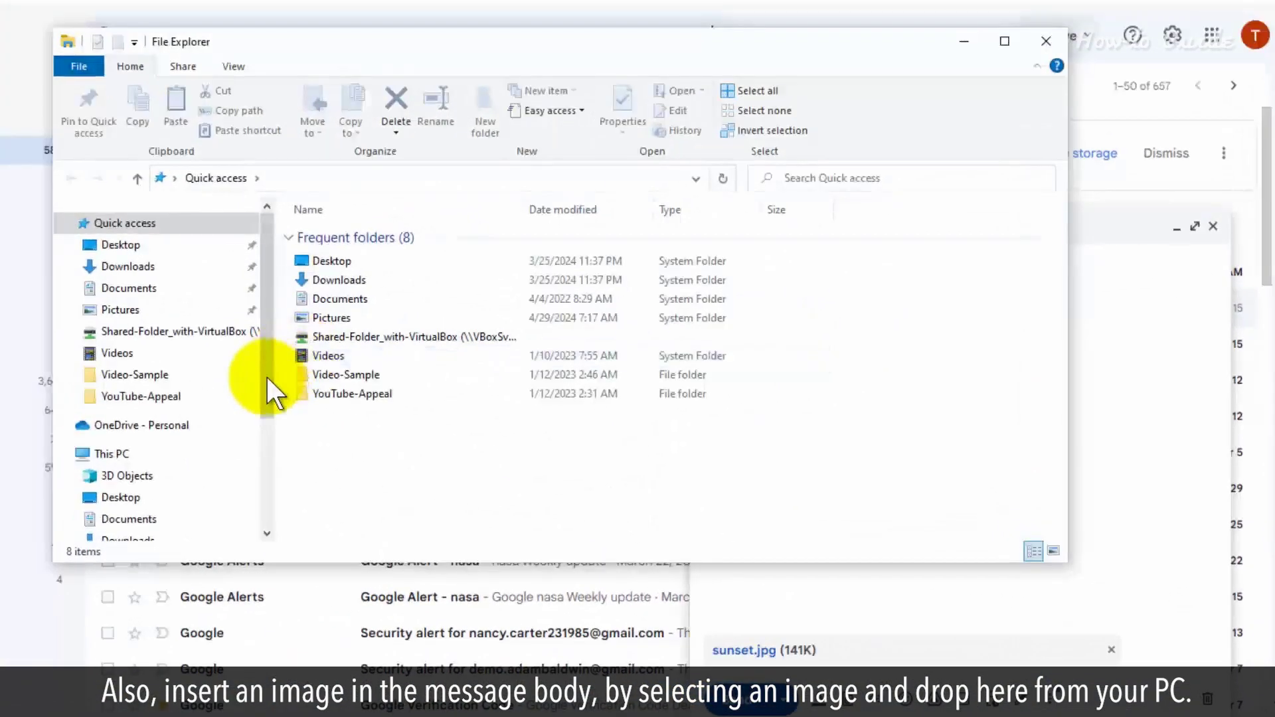
pyautogui.moveTo(267, 378); pyautogui.dragTo(267, 385)
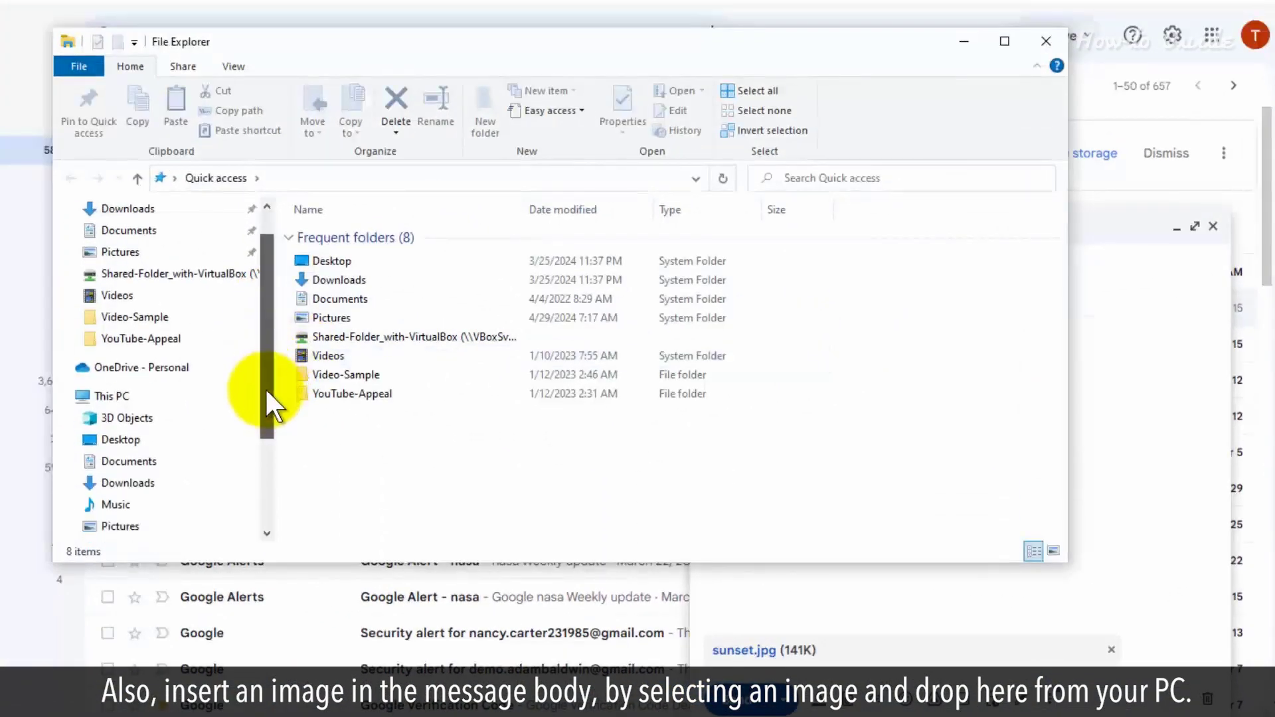
pyautogui.scroll(1, 270, 399)
# Drag the bird photo from the Pictures folder into the message body as an inline image
pyautogui.click(121, 273)
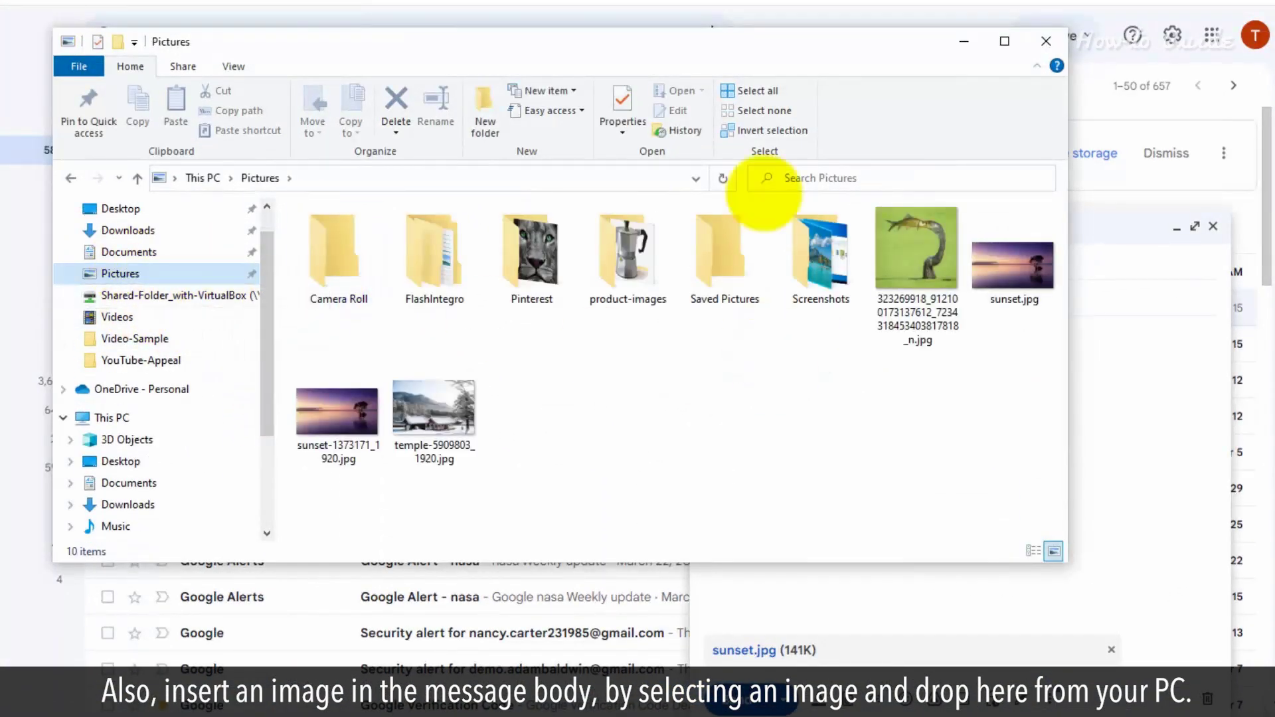
pyautogui.moveTo(916, 249); pyautogui.dragTo(1068, 449)
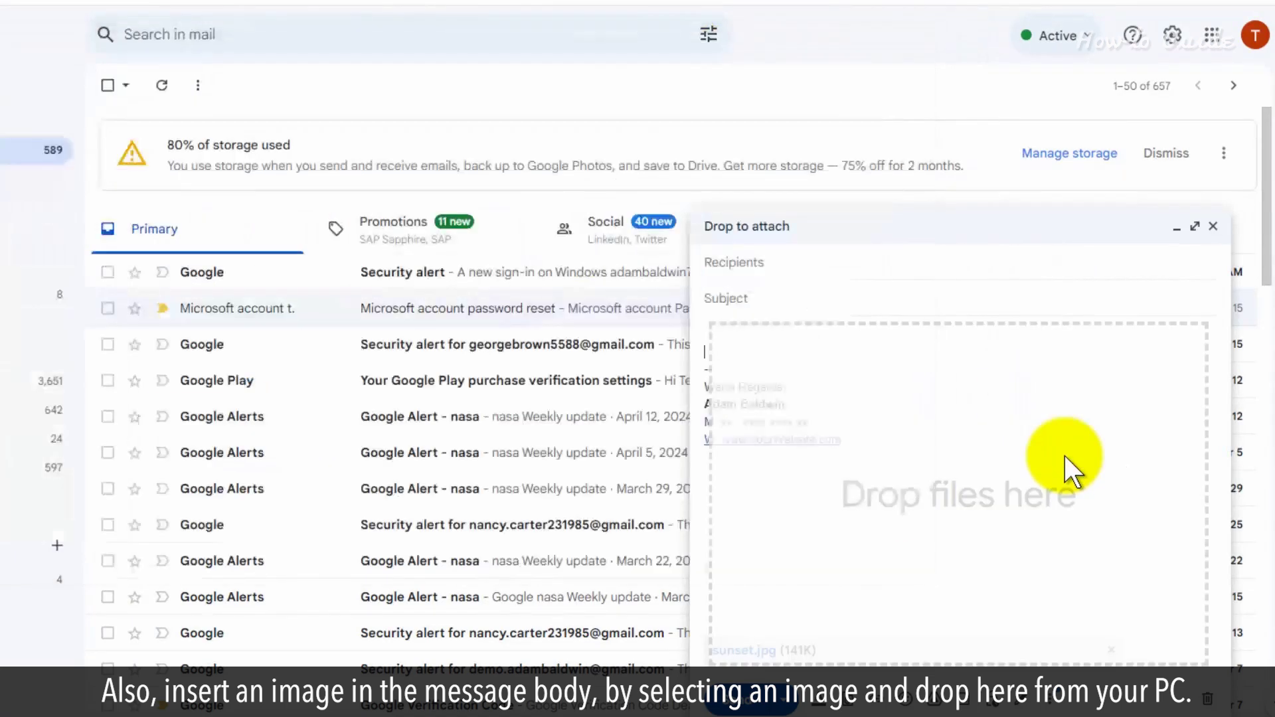
pyautogui.scroll(-2, 1176, 508)
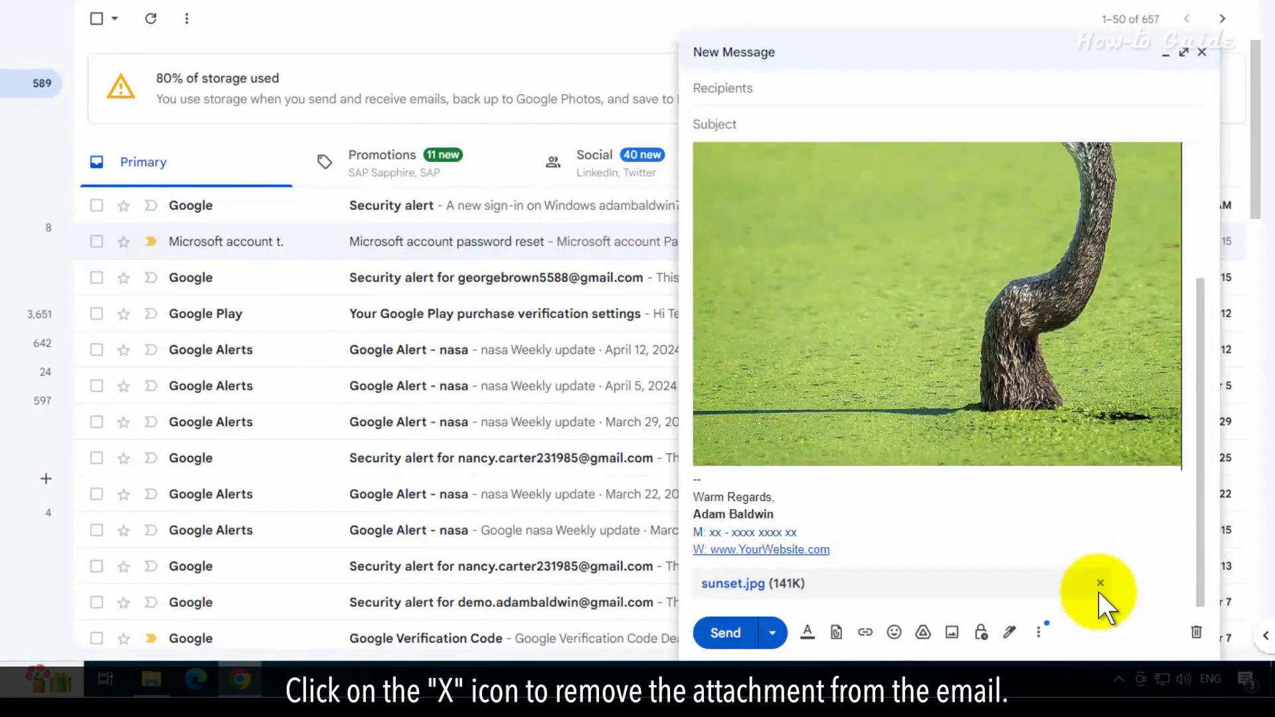
# Remove the sunset.jpg attachment and delete the inline bird photo from the body
pyautogui.click(1100, 582)
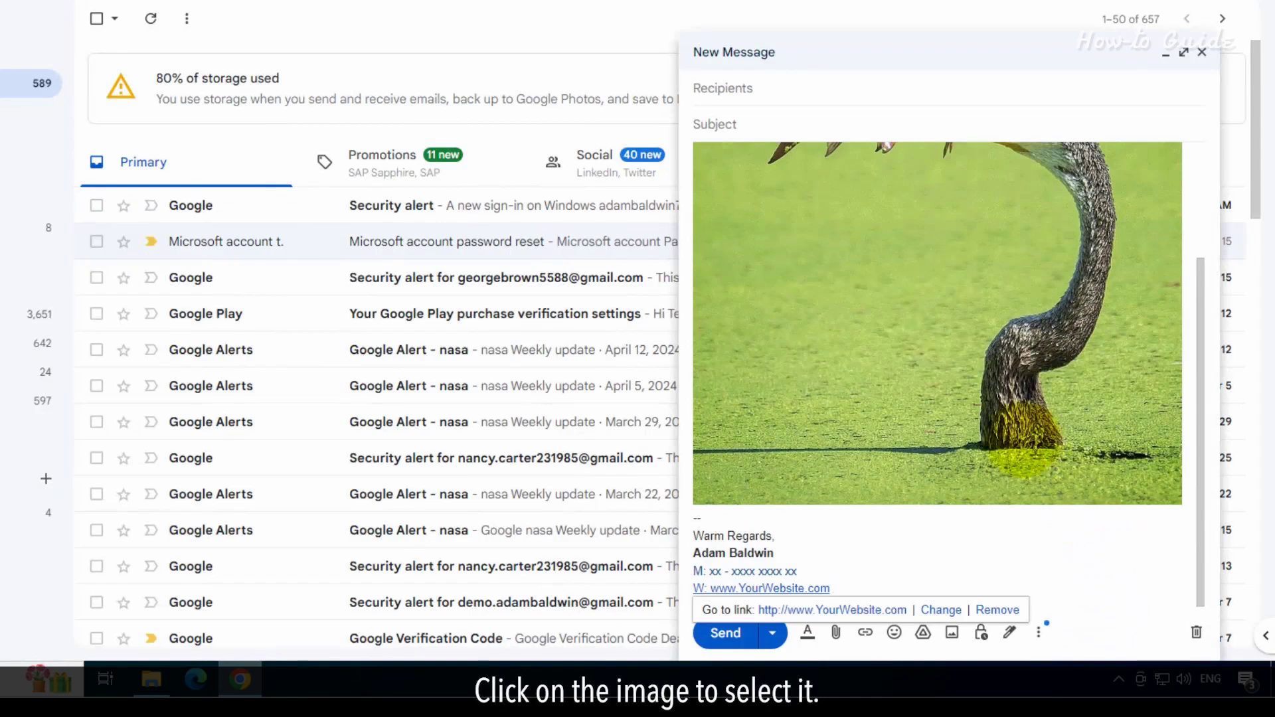
pyautogui.click(978, 423)
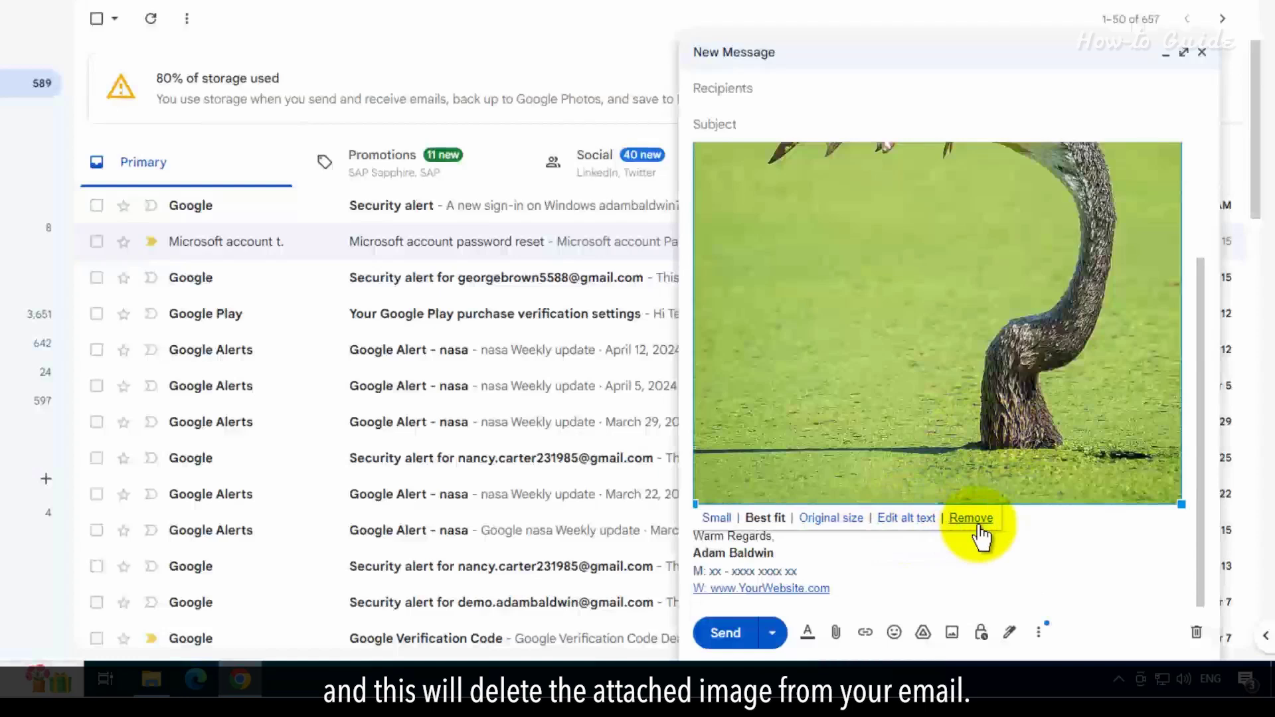
pyautogui.click(972, 519)
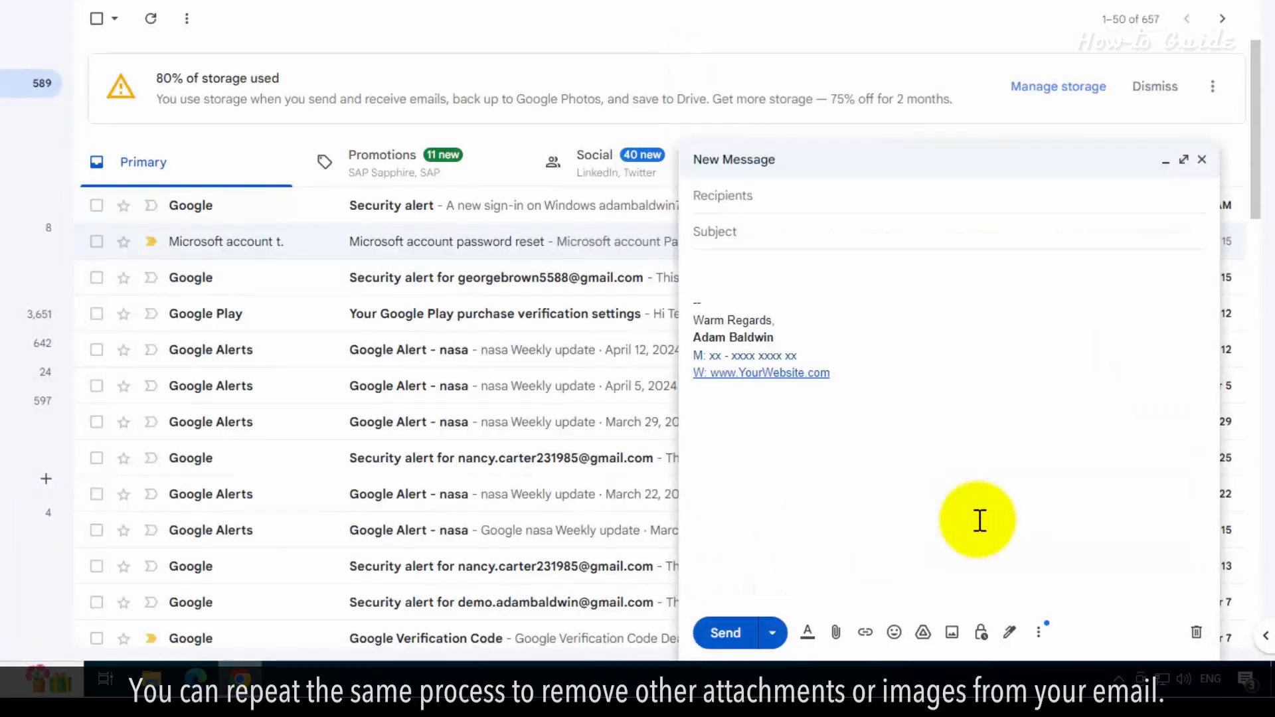
# Remove the numeric-named and sunset.jpg attachments, keeping only temple-5909803_1920.jpg, and dismiss the link popup
pyautogui.click(1099, 505)
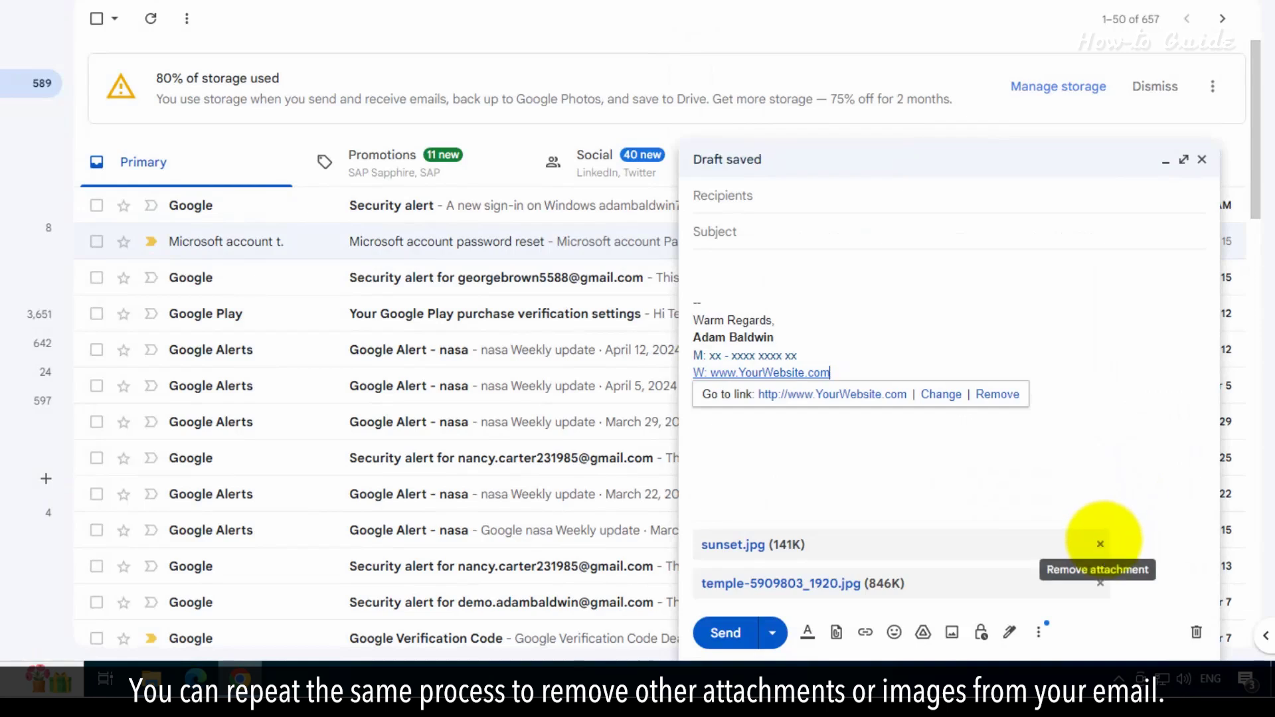
pyautogui.click(1100, 544)
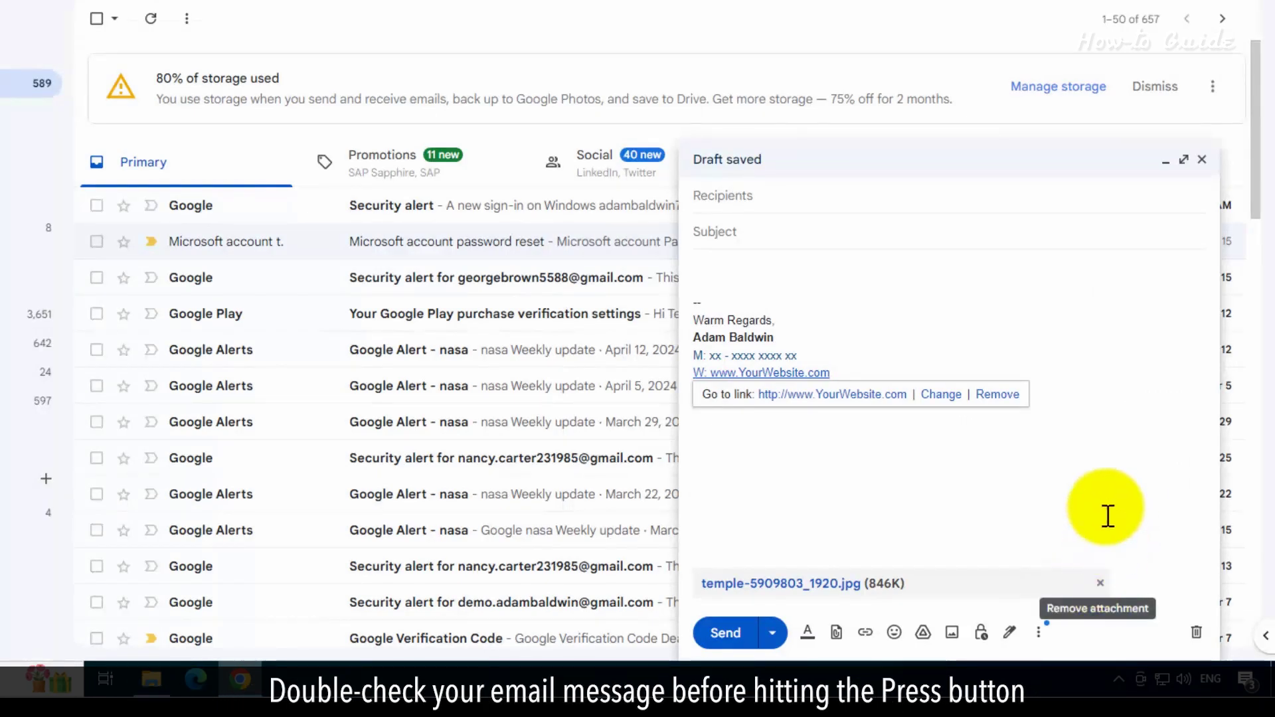
pyautogui.click(1108, 508)
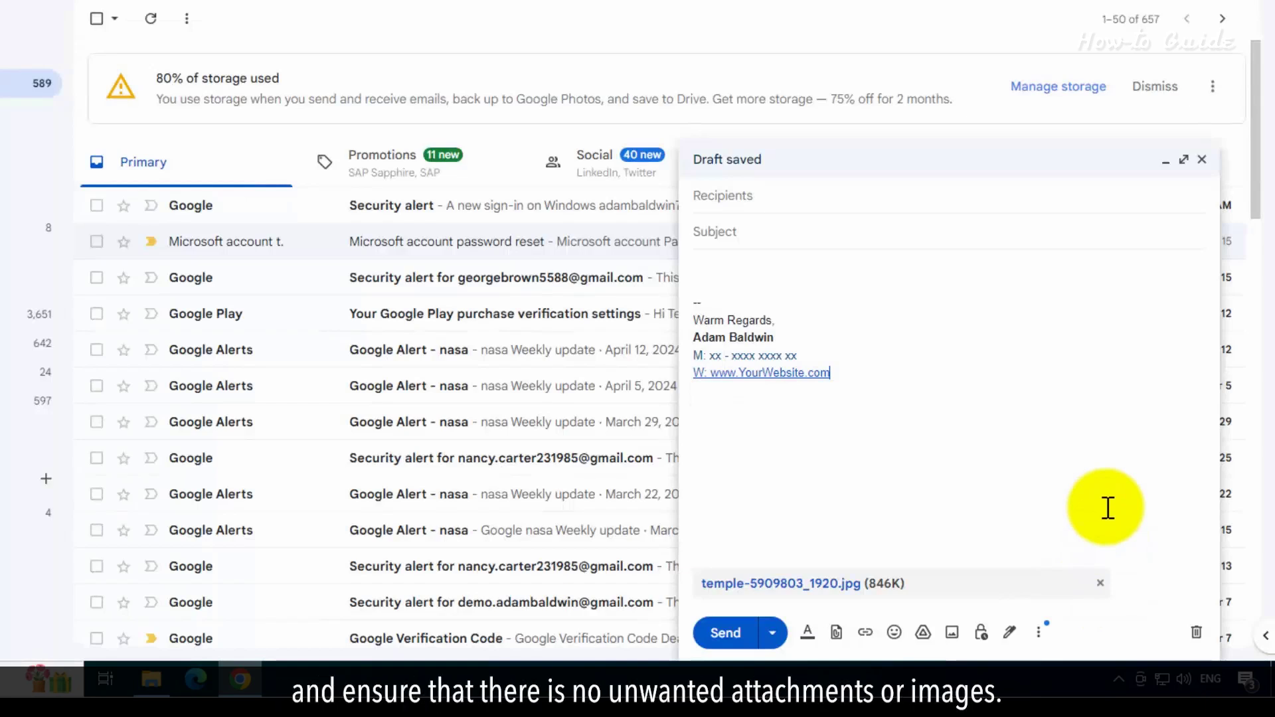